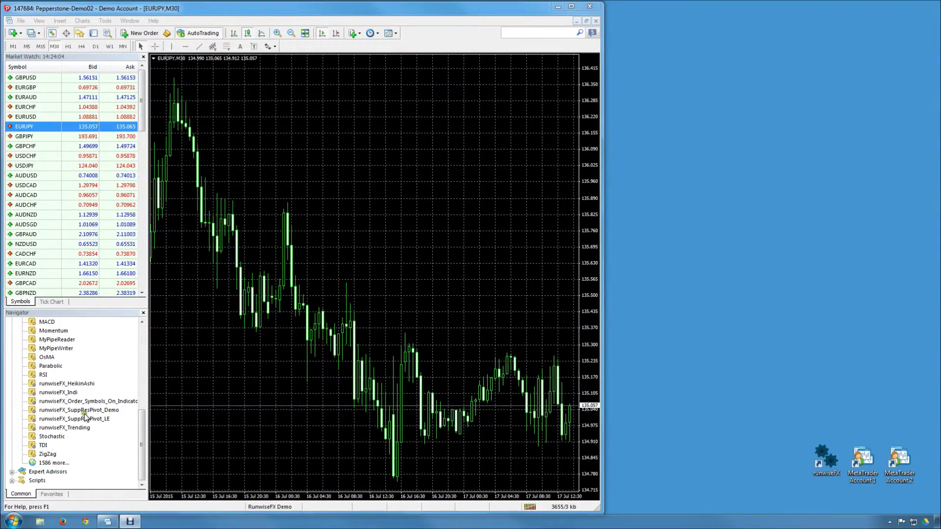
- Drop runwiseFX_Order_Symbols_On_Indicator onto the EURJPY M30 chart and accept its default inputs
left_click_drag(91, 404, 448, 392)
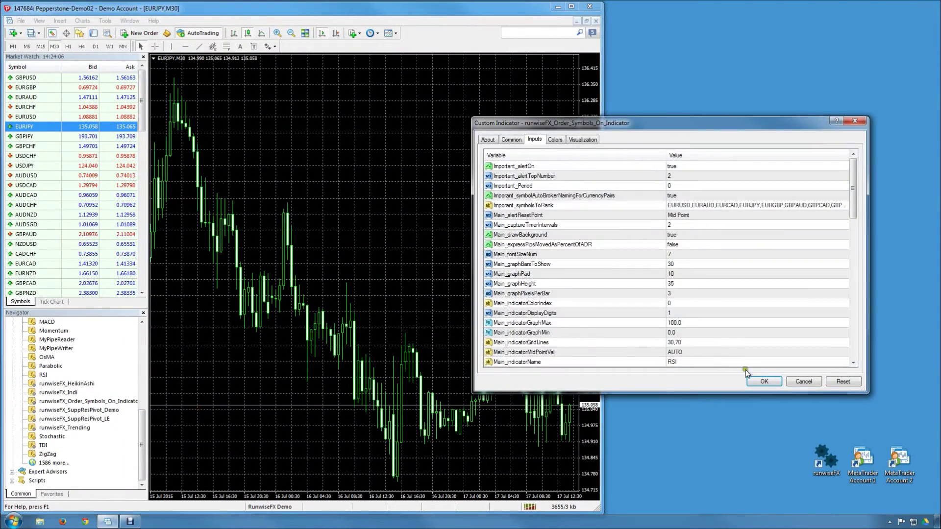
left_click(730, 376)
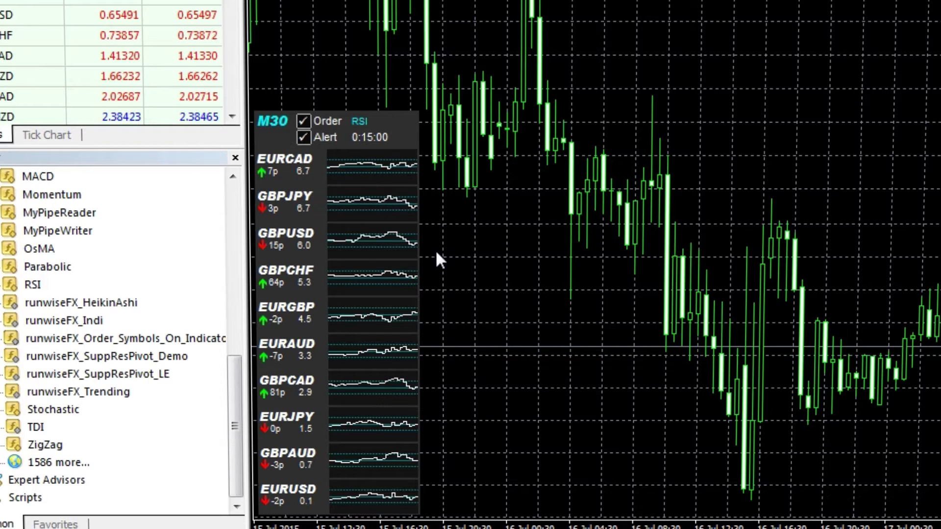
left_click(381, 188)
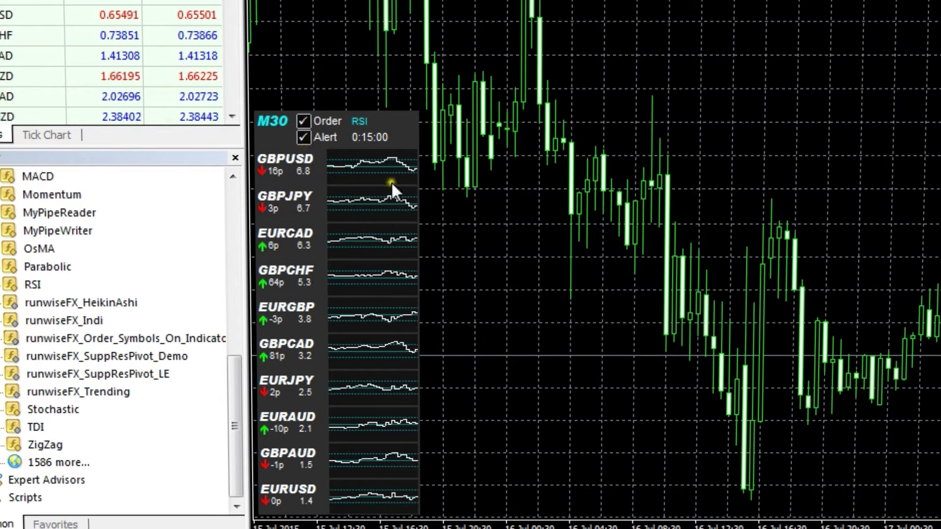
left_click(304, 121)
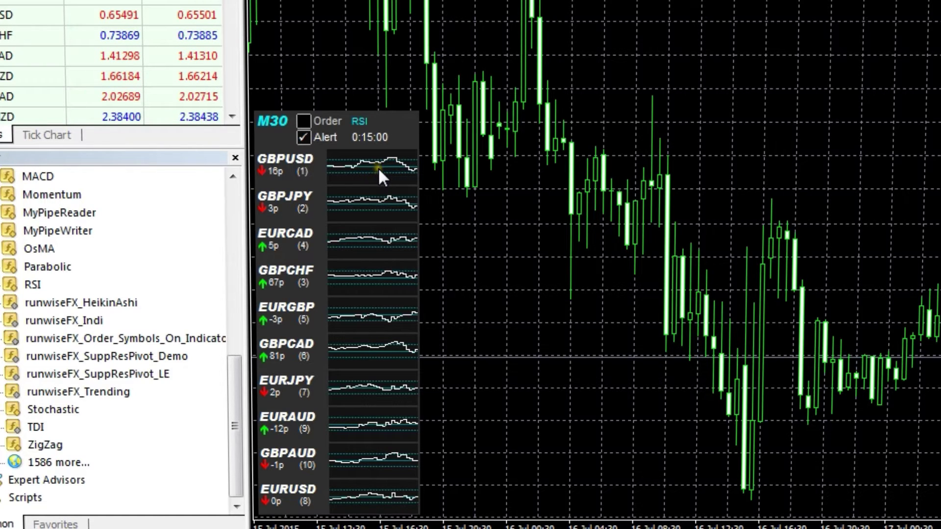
left_click(304, 121)
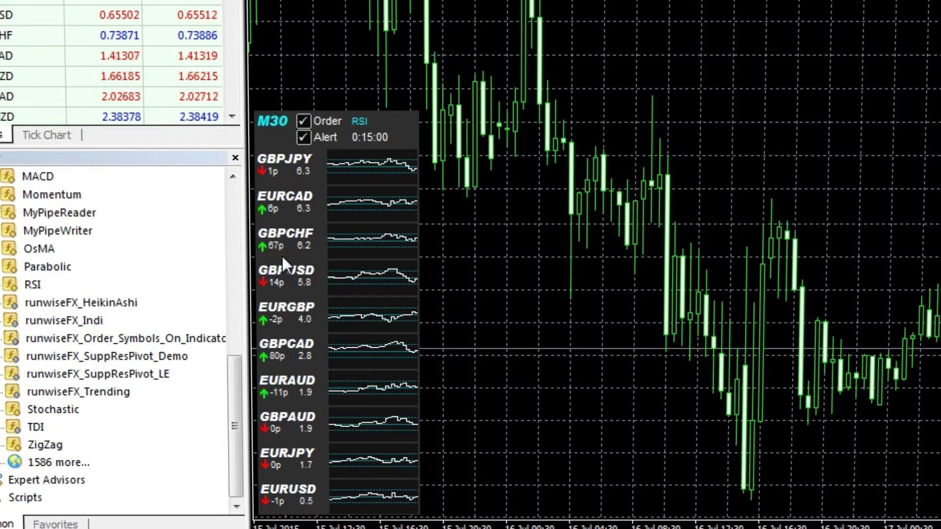
left_click(280, 222)
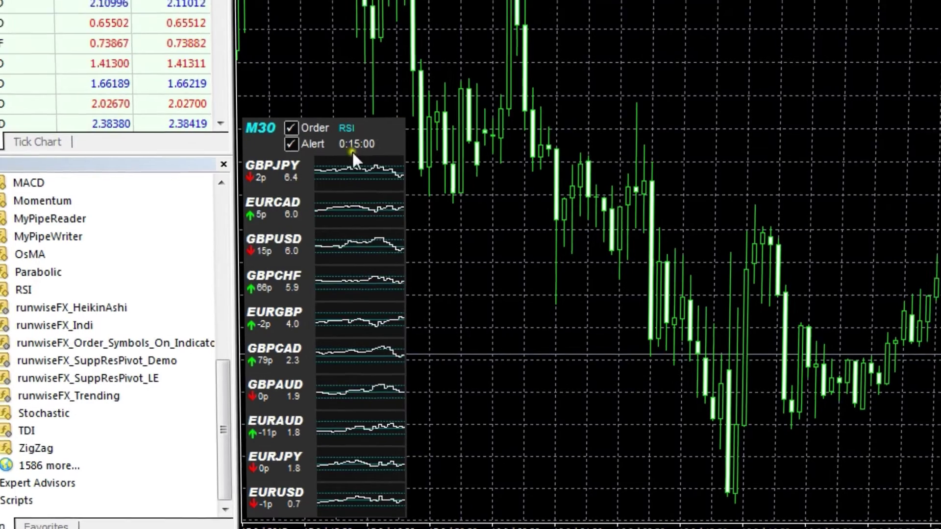
- Set Main_expressPipsMovedAsPercentOfADR to true on the Order Symbols indicator from the Indicators List
right_click(708, 16)
left_click(705, 168)
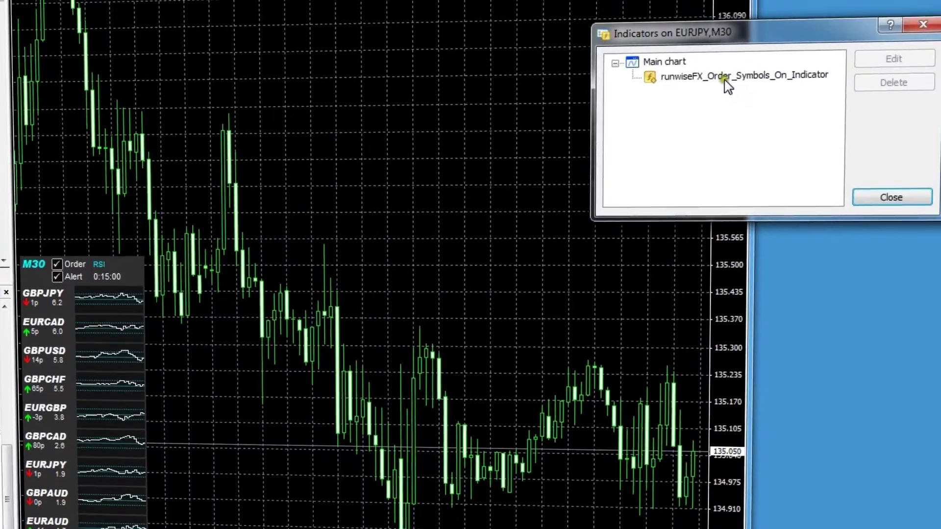
left_click(777, 50)
left_click(931, 35)
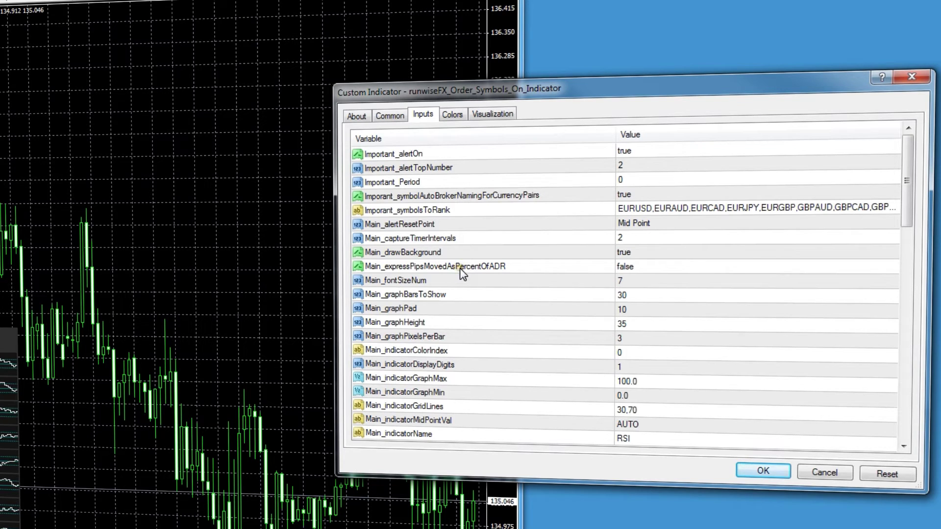
left_click(651, 270)
left_click(652, 269)
left_click(651, 268)
left_click(632, 288)
left_click(763, 471)
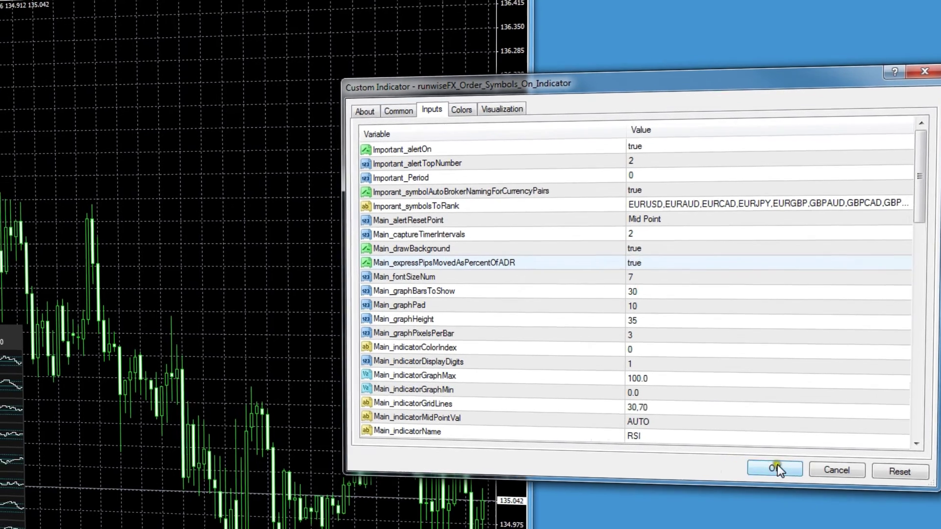
- Close the Indicators on EURJPY,M30 dialog
left_click(726, 265)
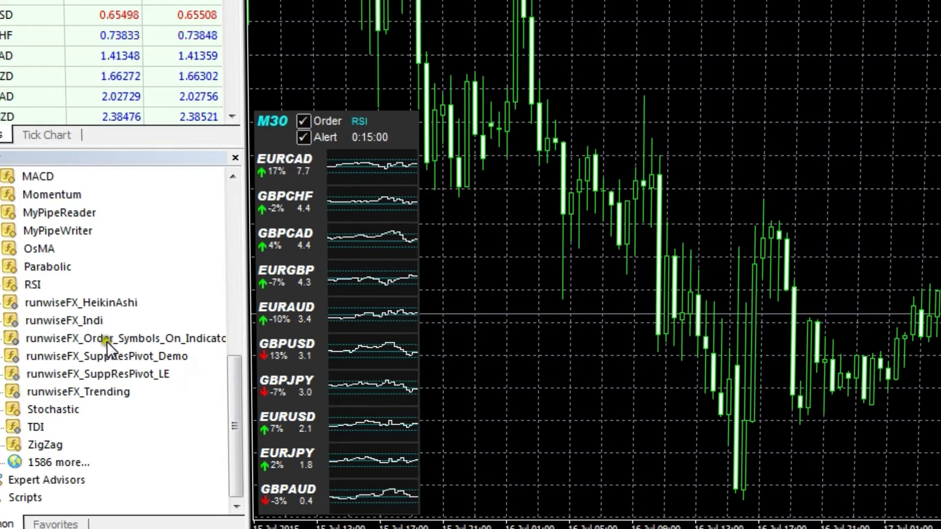
- Add a second Order Symbols indicator with Important_Period H4 and Box_X 190
left_click_drag(105, 340, 620, 369)
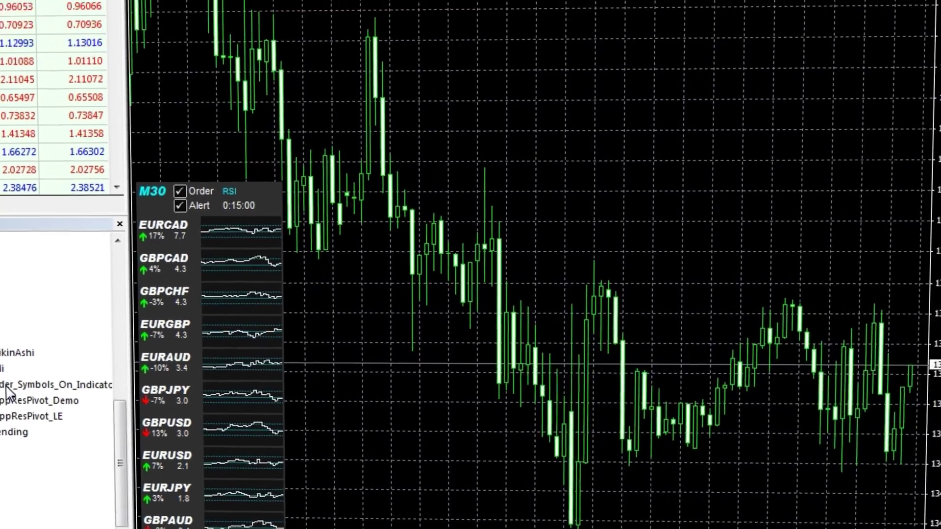
left_click_drag(299, 445, 300, 448)
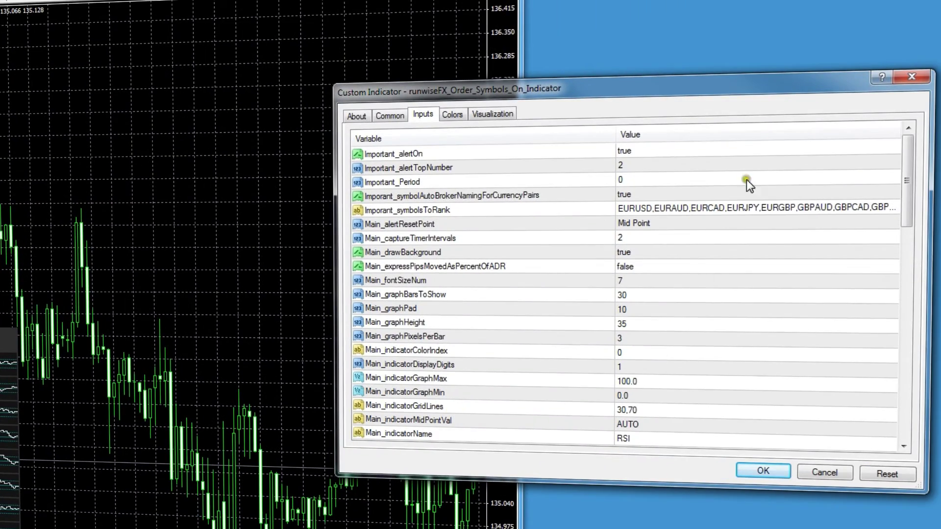
left_click(710, 182)
left_click(727, 180)
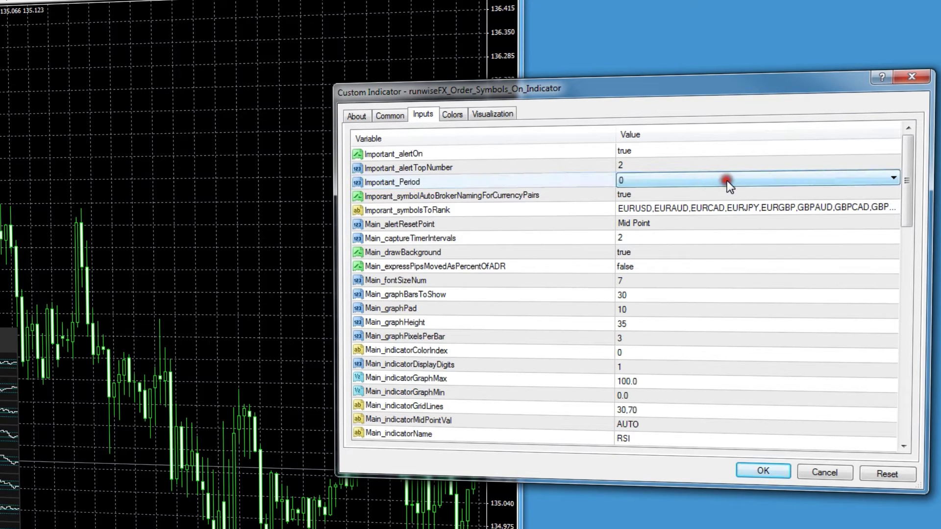
left_click(735, 180)
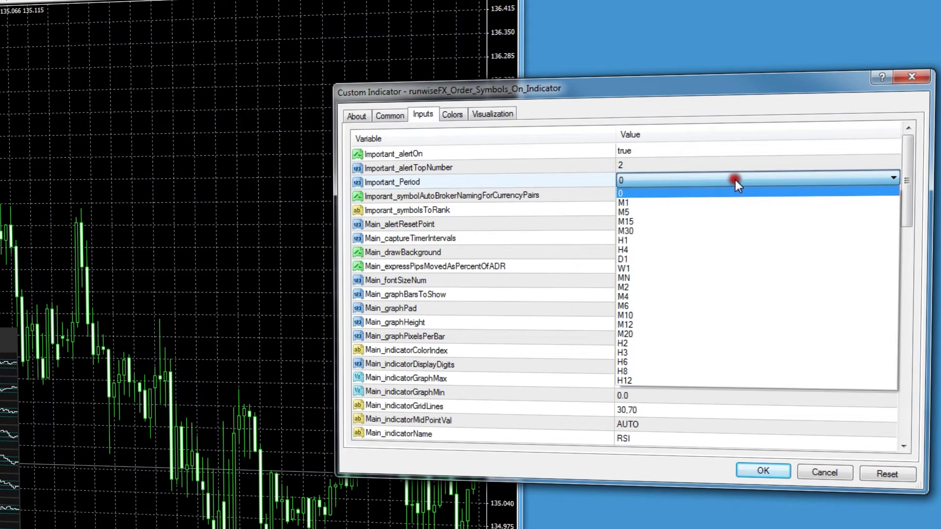
left_click(634, 251)
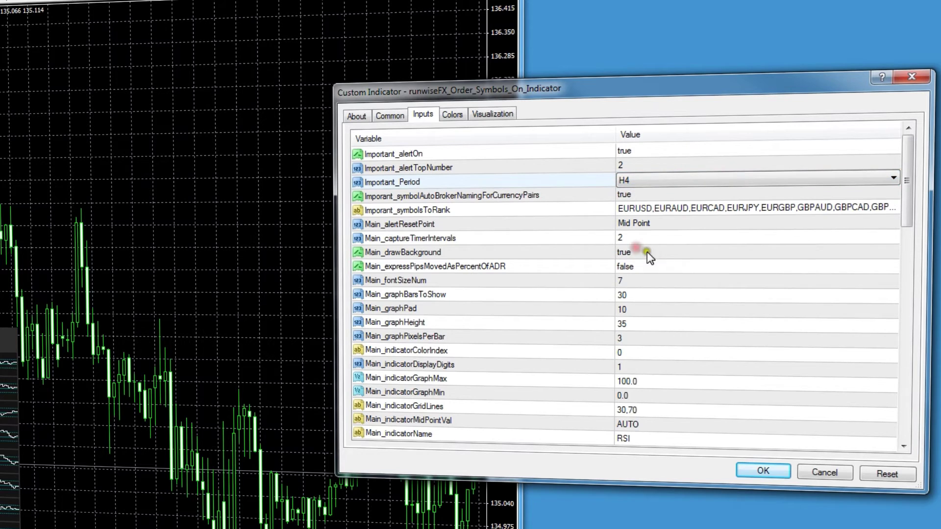
left_click_drag(909, 181, 900, 247)
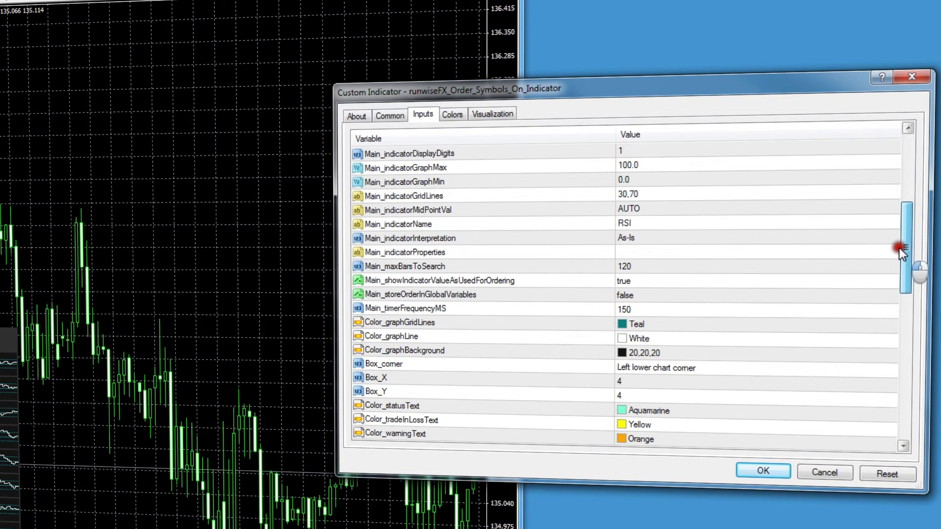
double_click(637, 384)
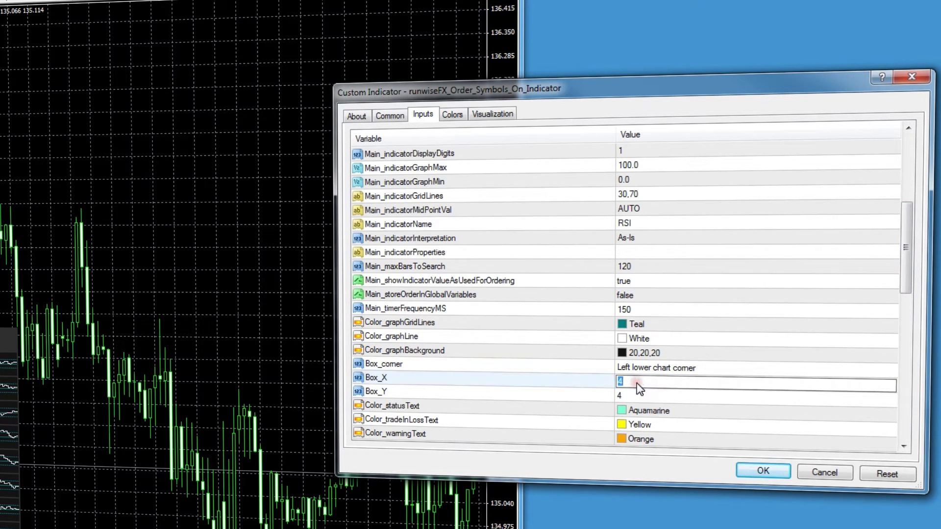
type("190")
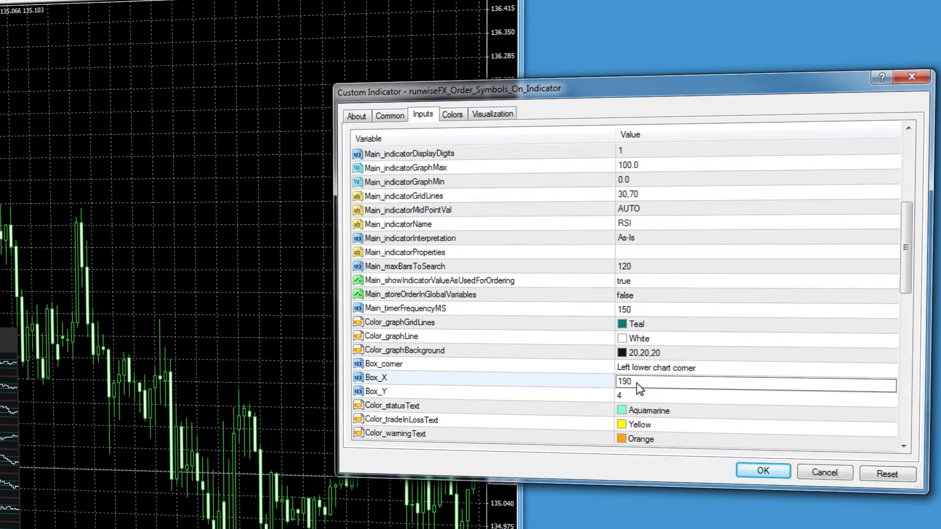
left_click(759, 471)
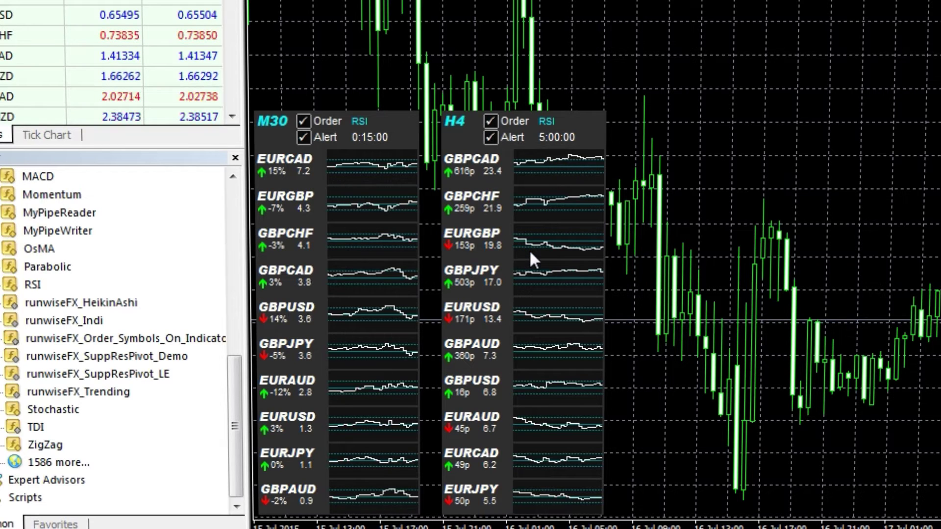
- Attach the Traders Dynamic Index in its own subwindow and enlarge the price chart above it
left_click(445, 260)
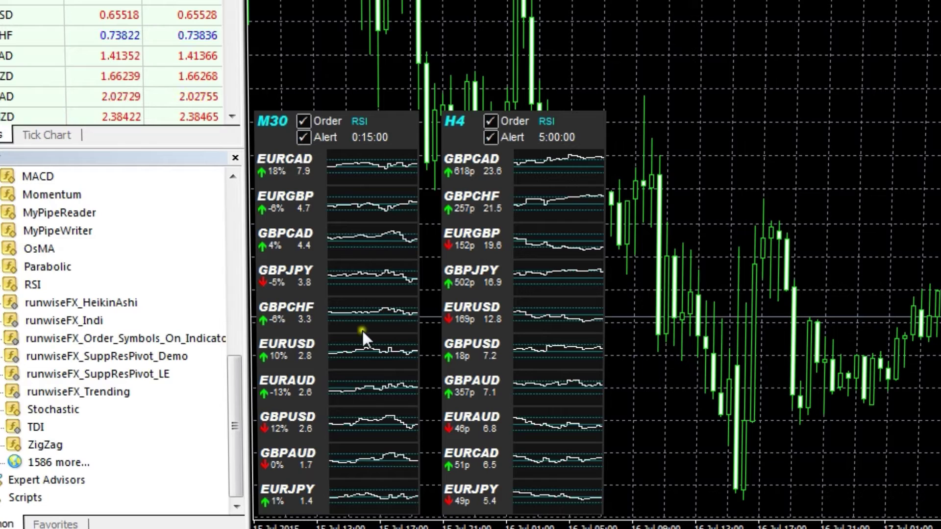
left_click_drag(35, 426, 710, 472)
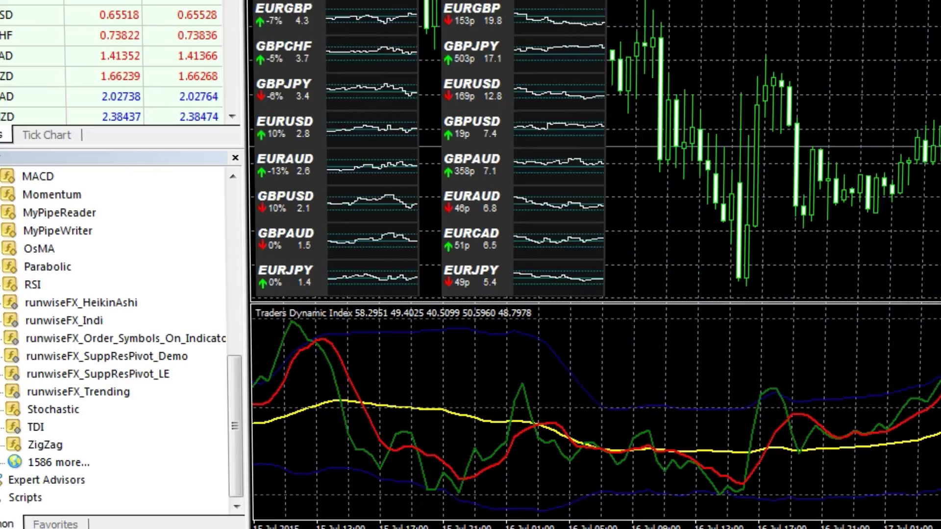
left_click_drag(710, 310, 720, 371)
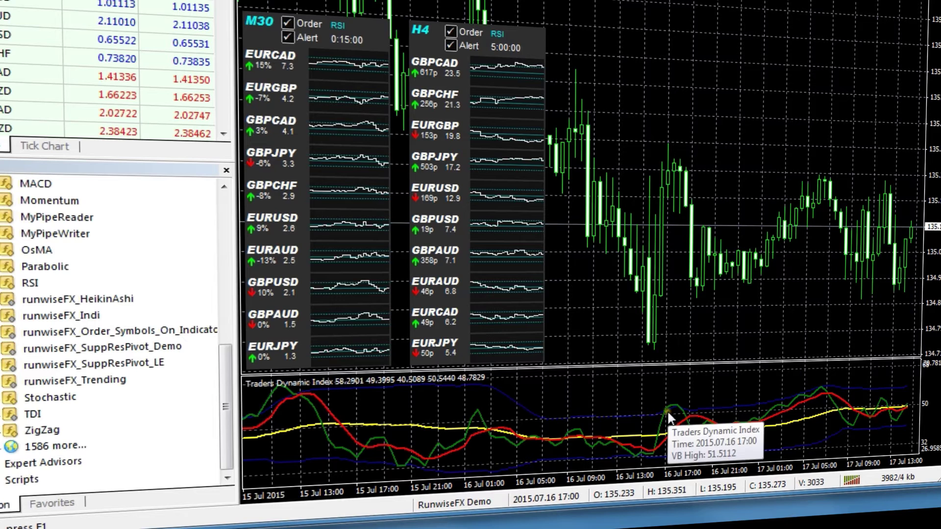
mouse_move(666, 409)
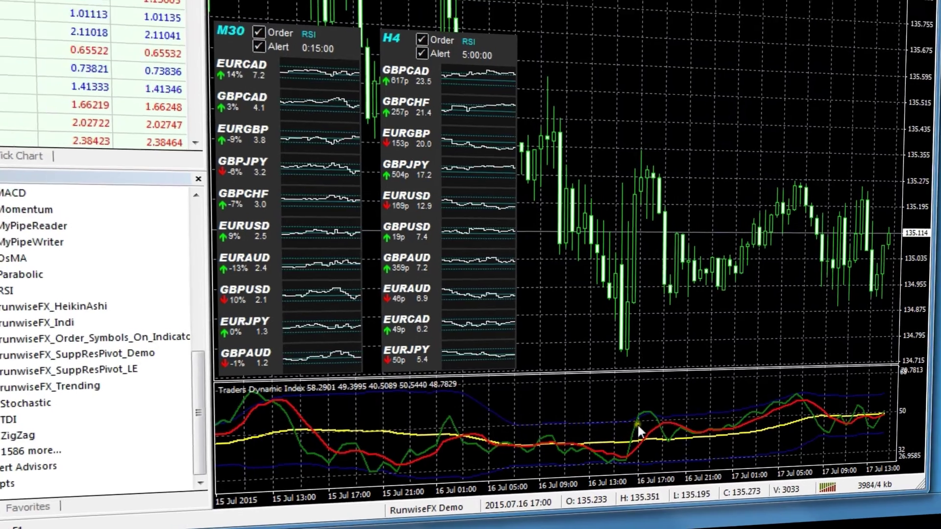
right_click(653, 429)
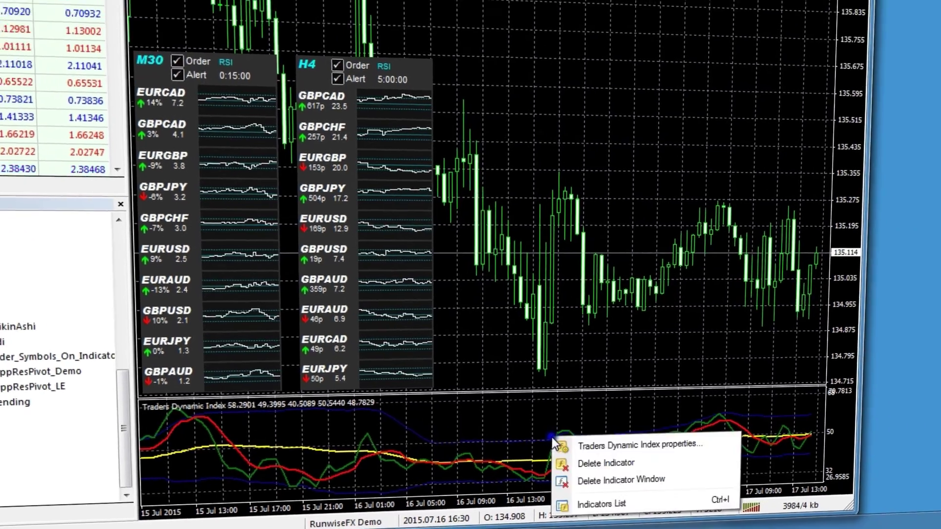
left_click(689, 435)
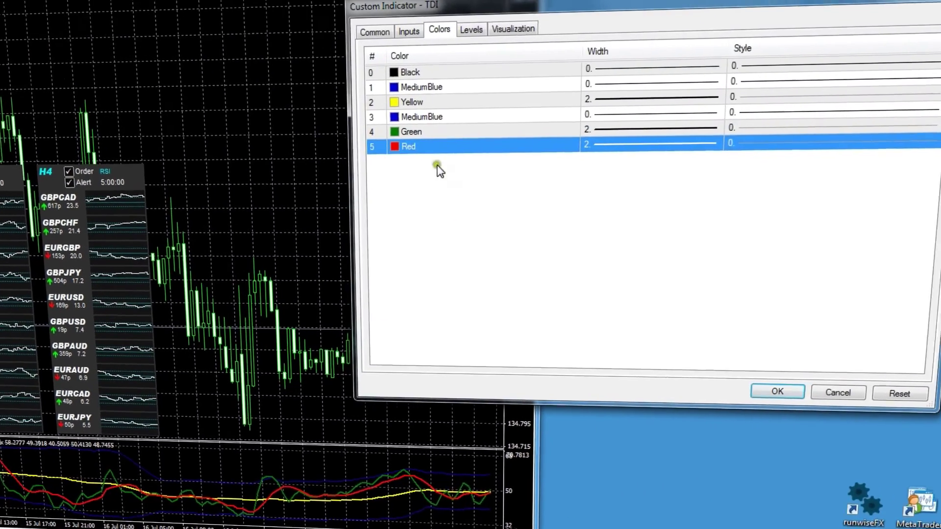
left_click(397, 134)
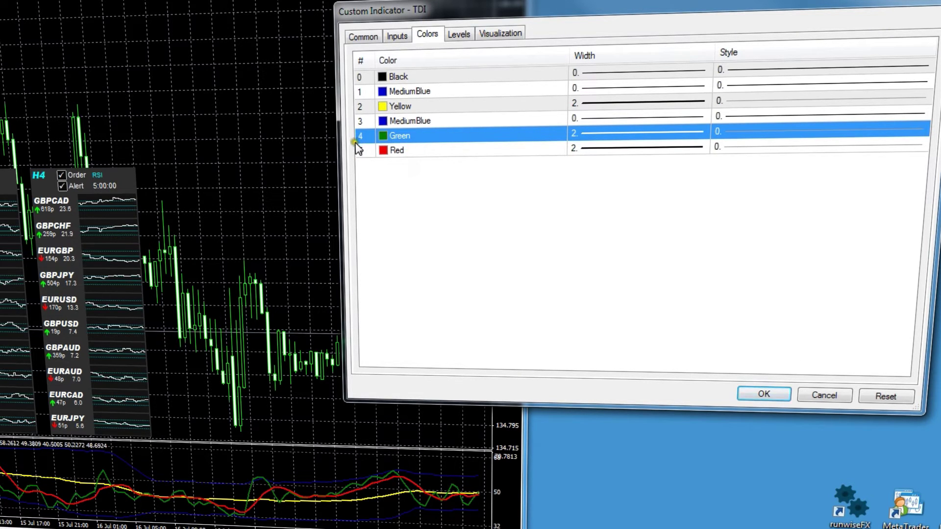
left_click(815, 397)
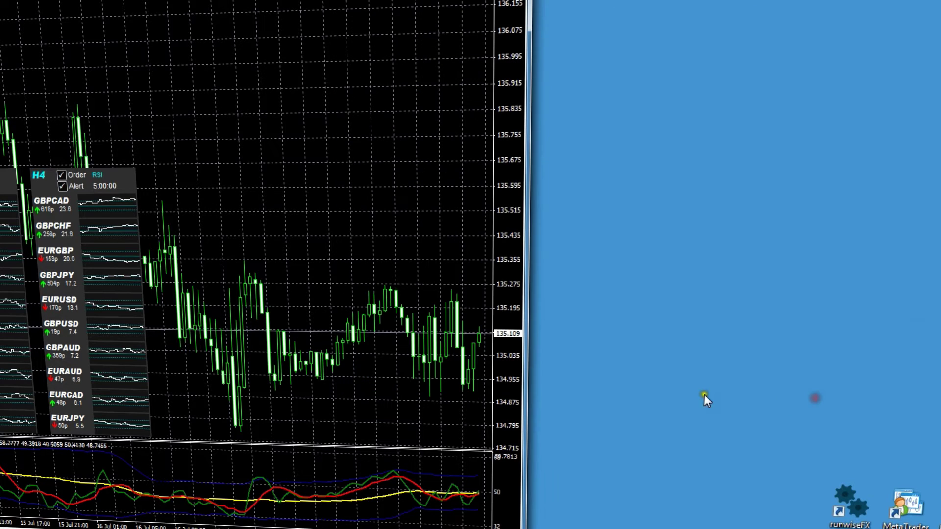
- Set the first Order Symbols panel's Main_indicatorName to TDI and Main_indicatorColorIndex to 4
right_click(219, 192)
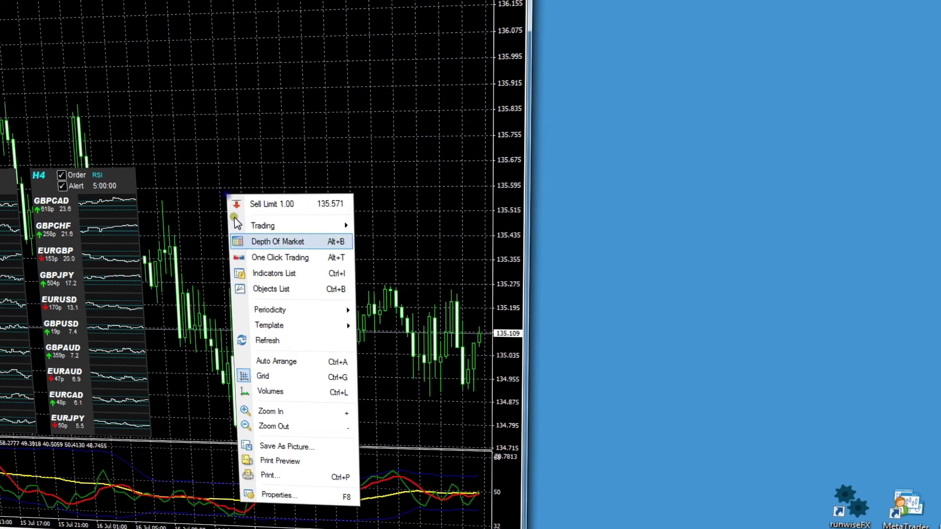
left_click(308, 274)
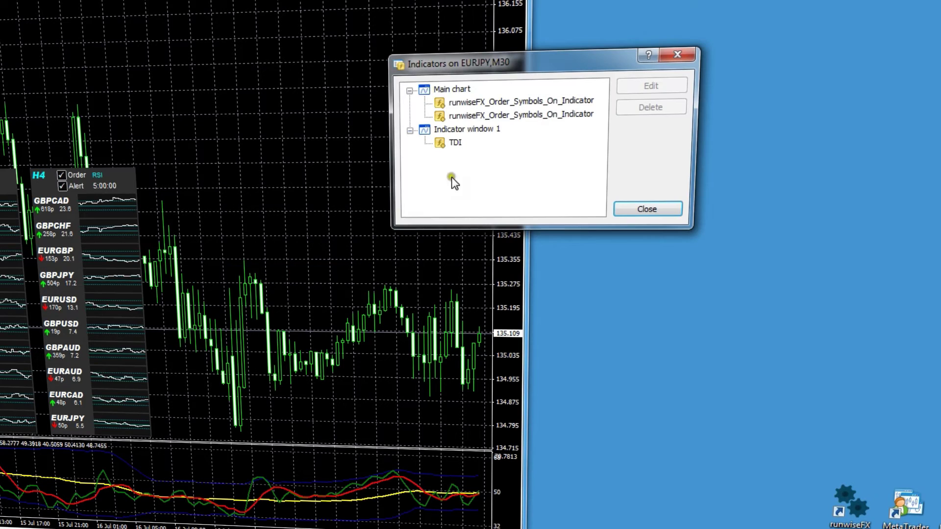
left_click(495, 102)
left_click(657, 87)
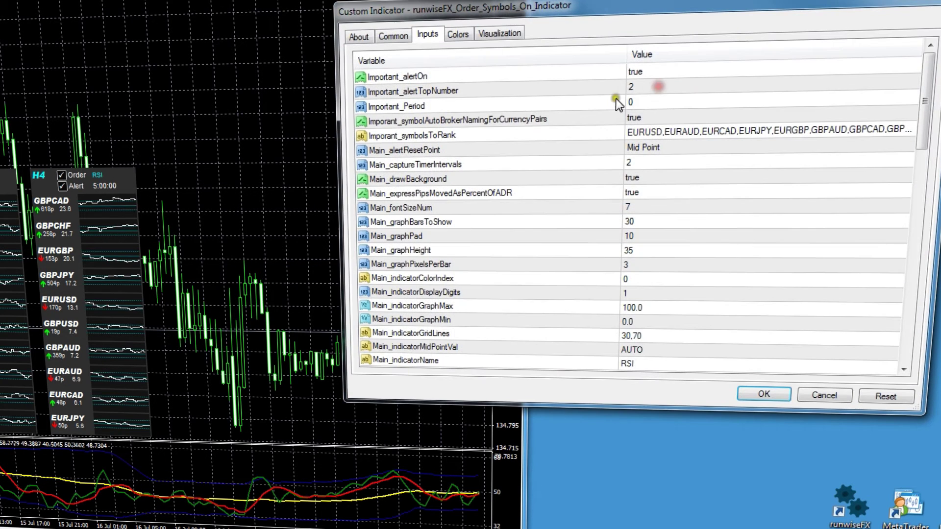
left_click_drag(926, 105, 921, 142)
double_click(657, 251)
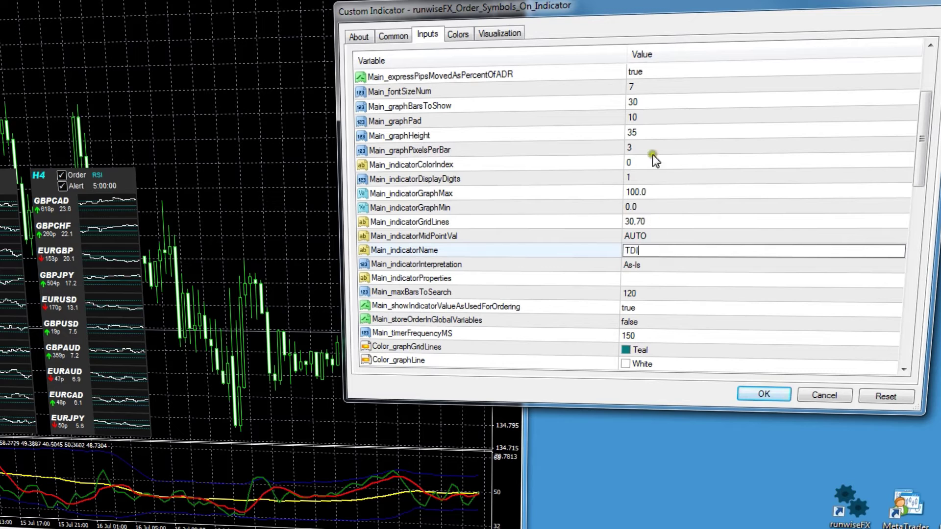
double_click(643, 163)
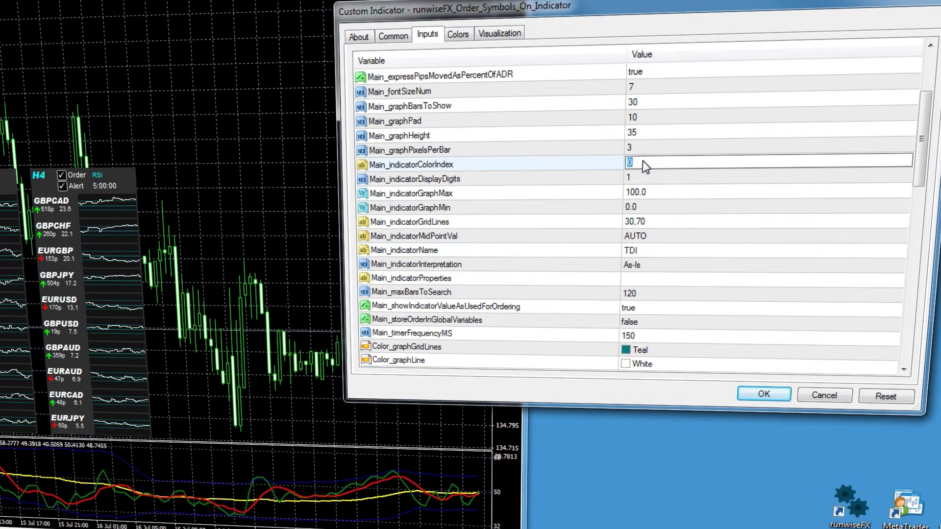
type("4")
left_click_drag(920, 169, 922, 131)
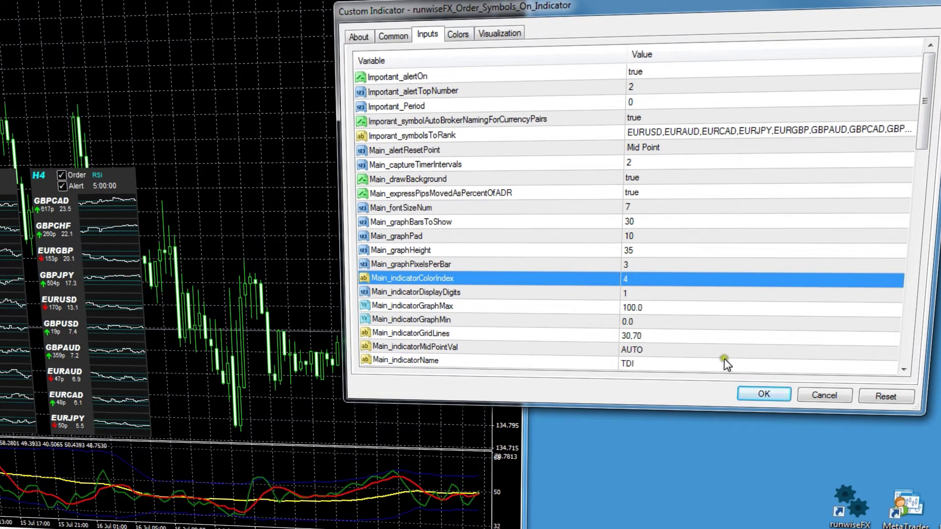
left_click(764, 393)
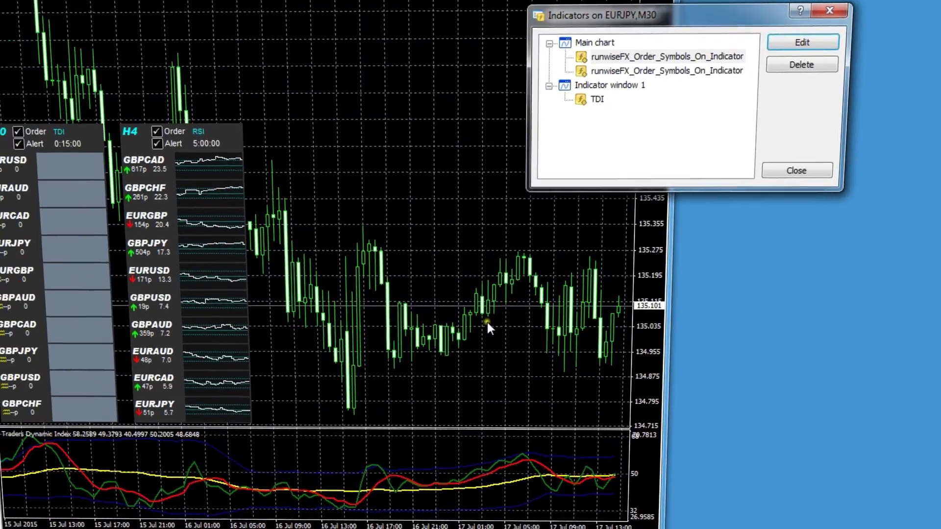
left_click(797, 171)
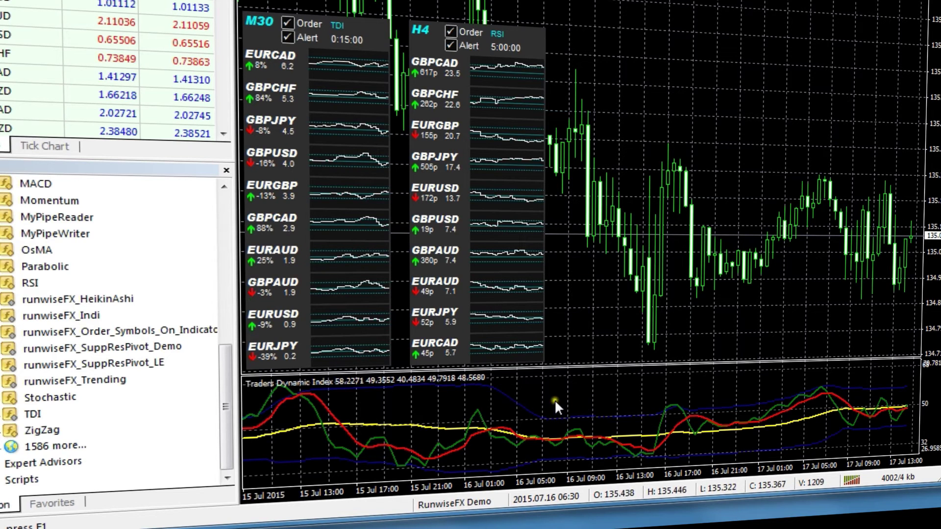
- Check the chart: M30 panel now ranked by TDI, H4 panel still by RSI
mouse_move(437, 381)
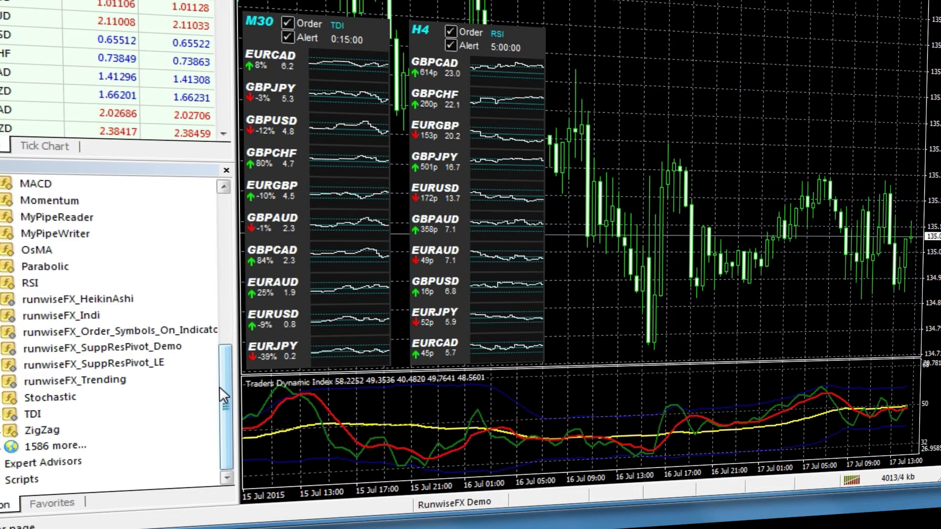
- Add Cynthia's_i_Trend in its own subwindow below the TDI and open its properties
left_click_drag(219, 387, 223, 299)
left_click_drag(94, 334, 535, 321)
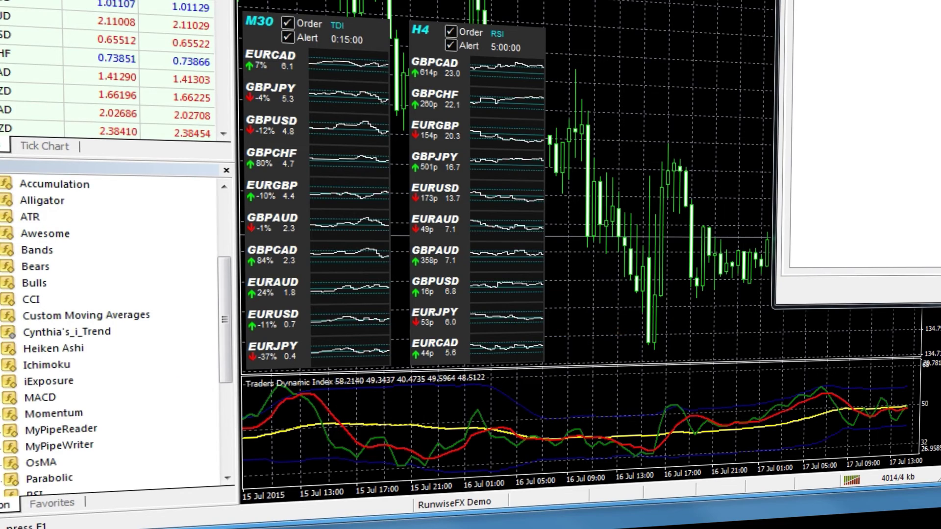
left_click(916, 288)
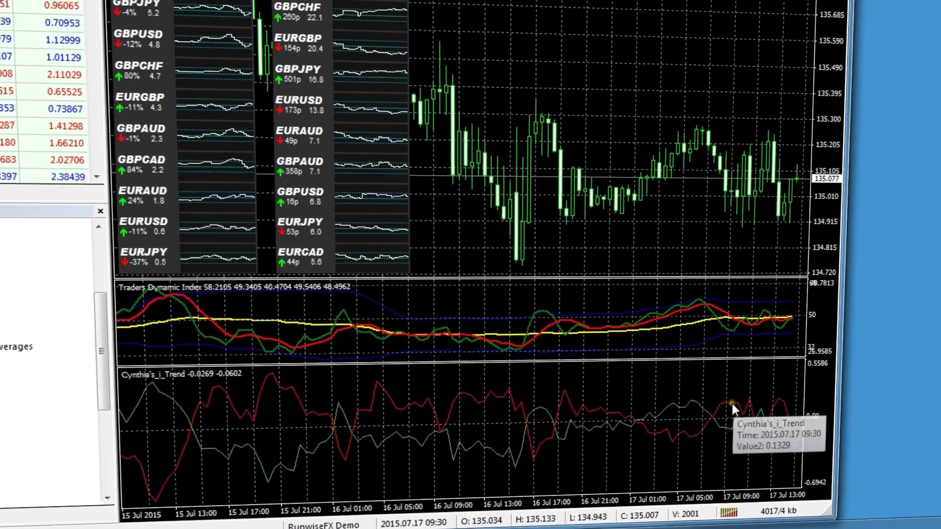
right_click(807, 387)
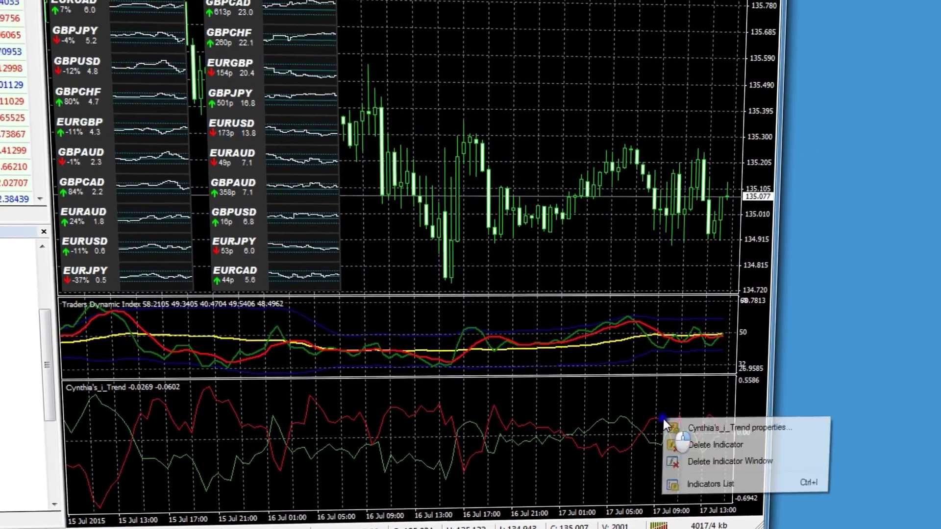
left_click(821, 392)
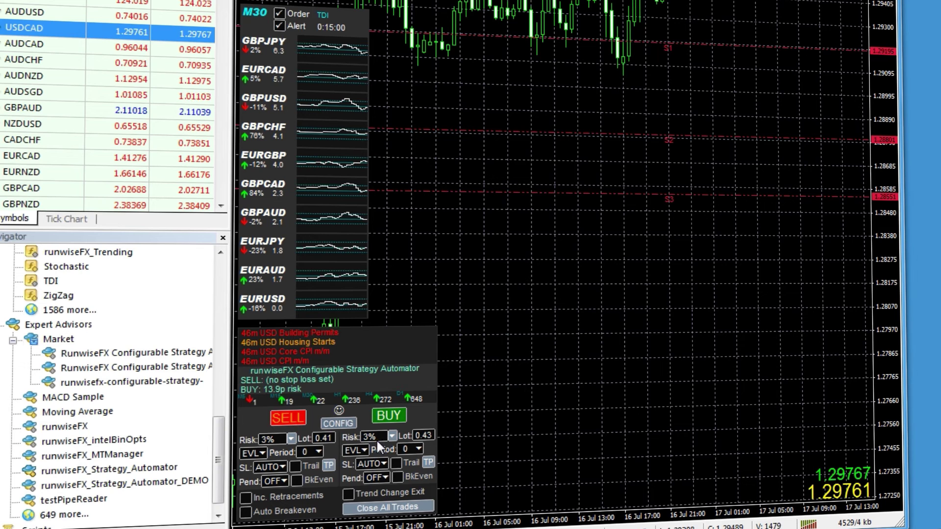
left_click(339, 423)
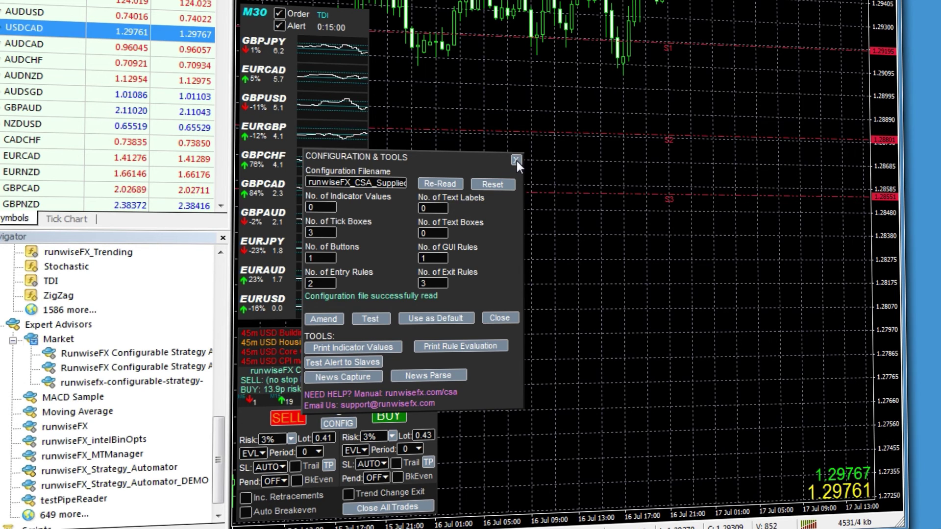
left_click(517, 161)
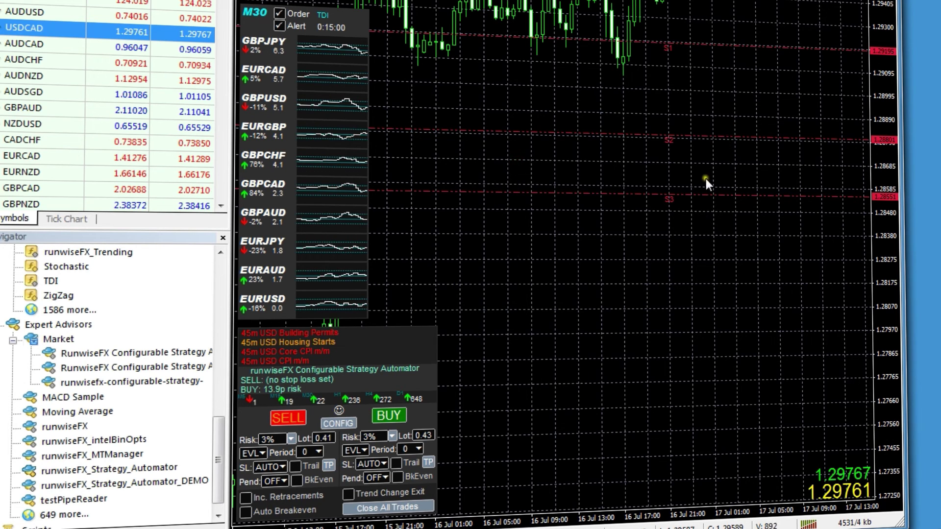